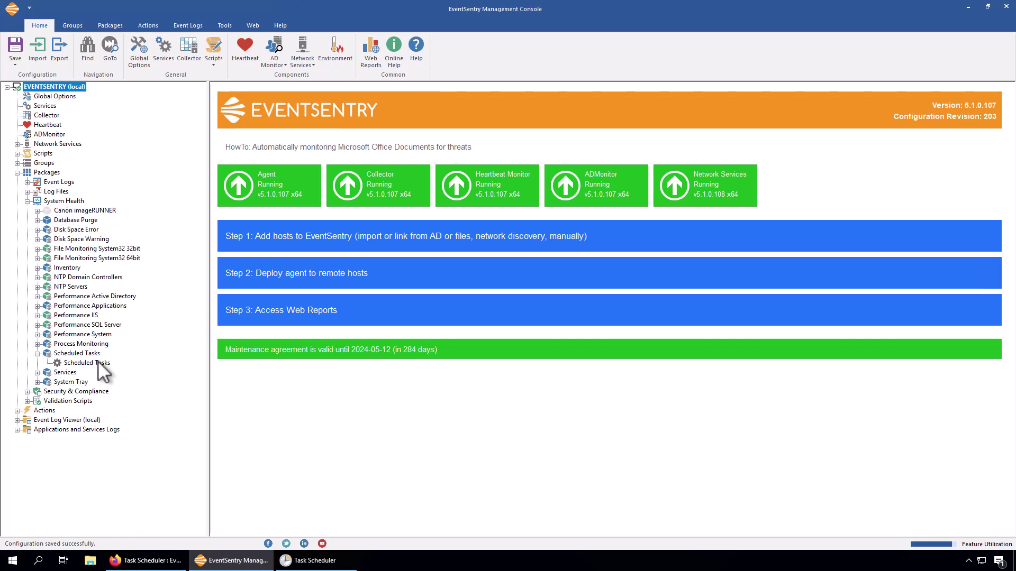
# - Open the Scheduled Tasks monitoring settings in the System Health package named Scheduled Tasks
pyautogui.click(84, 354)
pyautogui.click(87, 363)
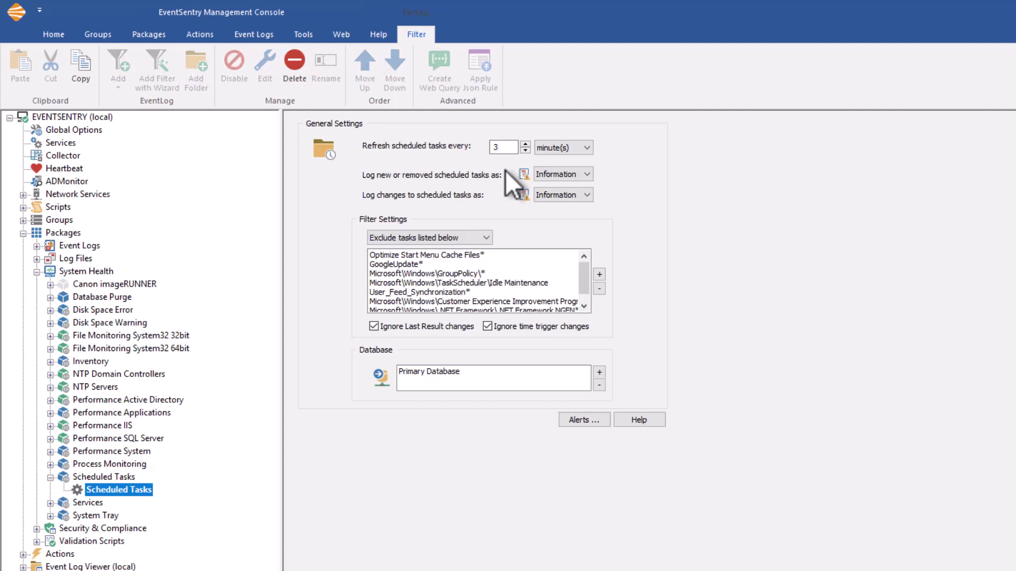
# - Try the Monitor all tasks filter mode and return the filter to Exclude tasks listed below
pyautogui.click(485, 237)
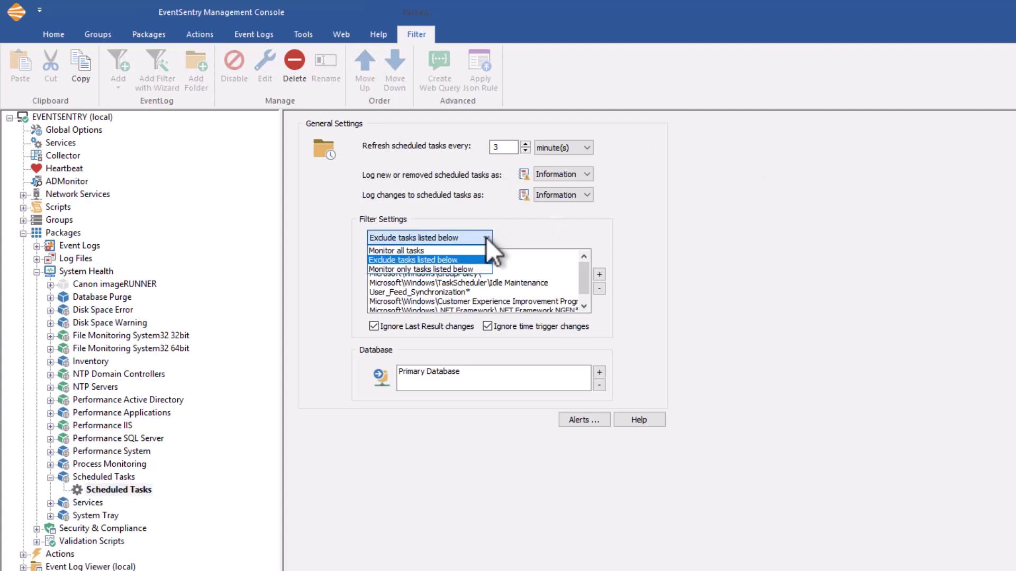
pyautogui.click(478, 251)
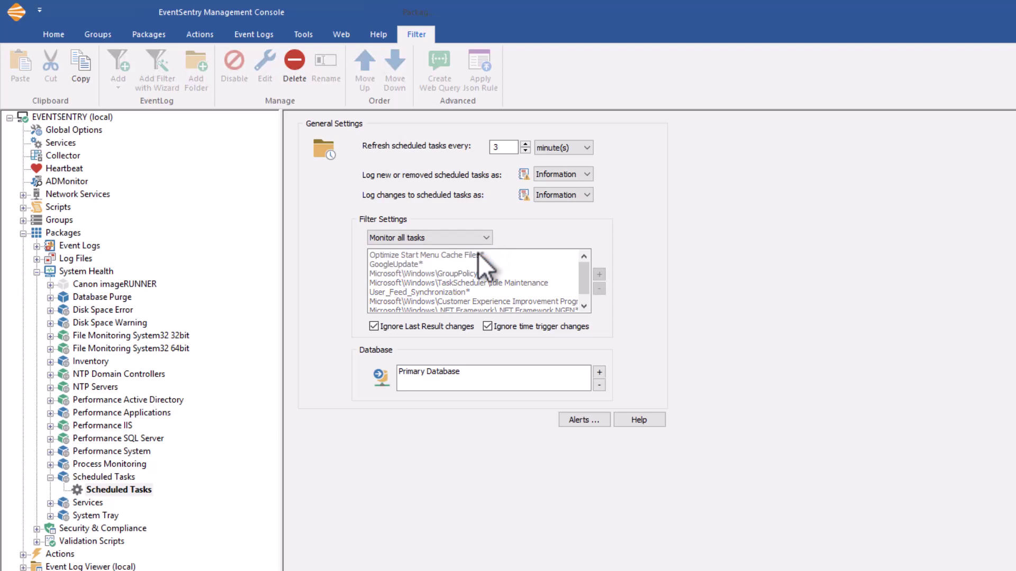
pyautogui.click(466, 237)
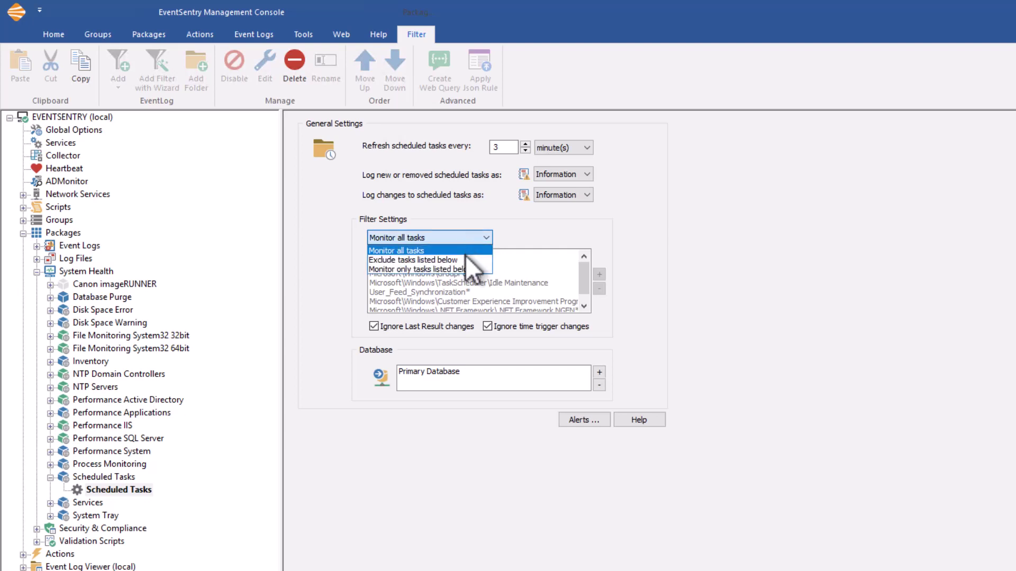
pyautogui.click(464, 260)
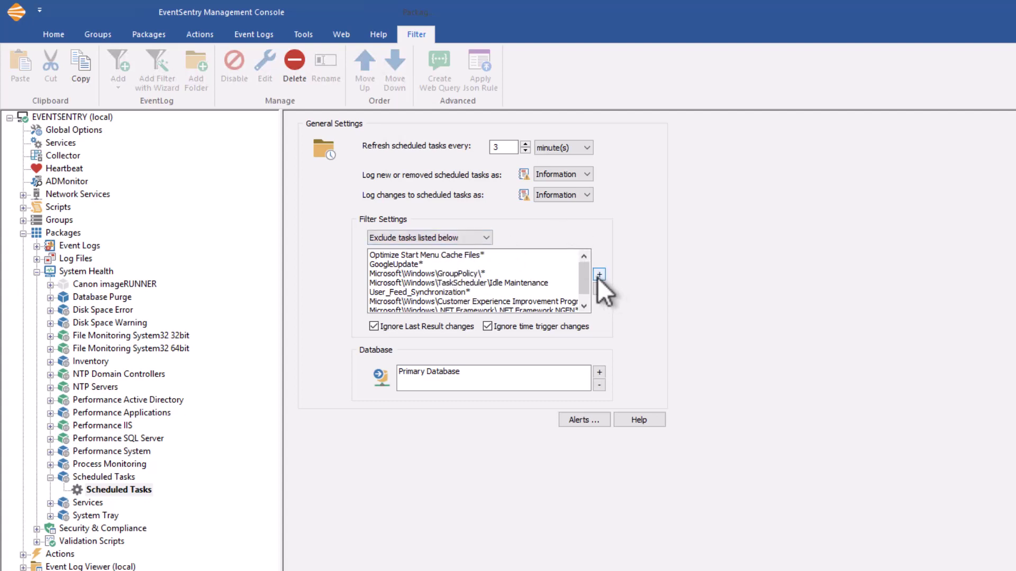
# - Look through the excluded tasks, try Monitor only tasks listed below, restore Exclude tasks listed below, and select the Primary Database entry
pyautogui.scroll(-1, 586, 277)
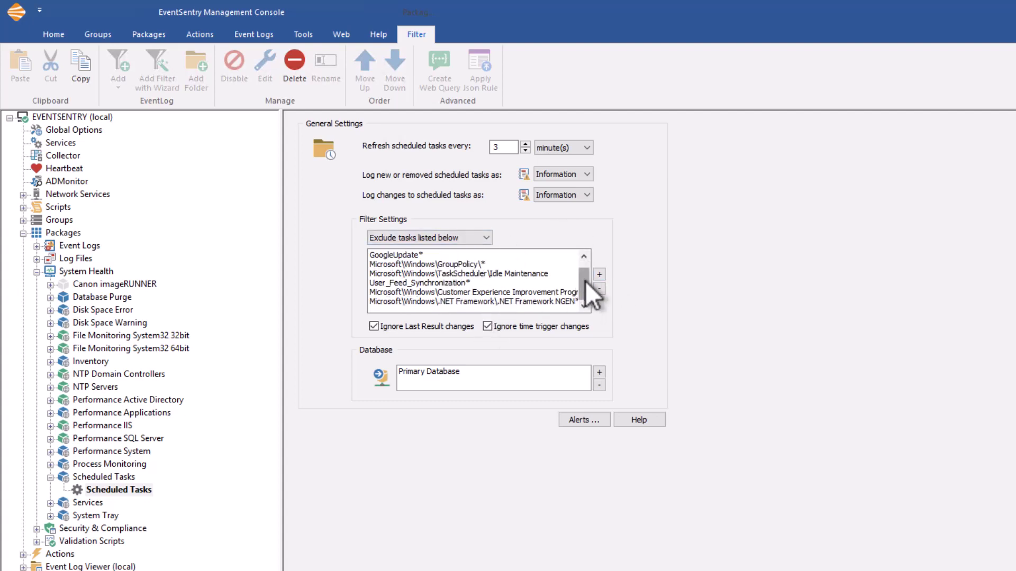
pyautogui.scroll(1, 585, 281)
pyautogui.click(421, 235)
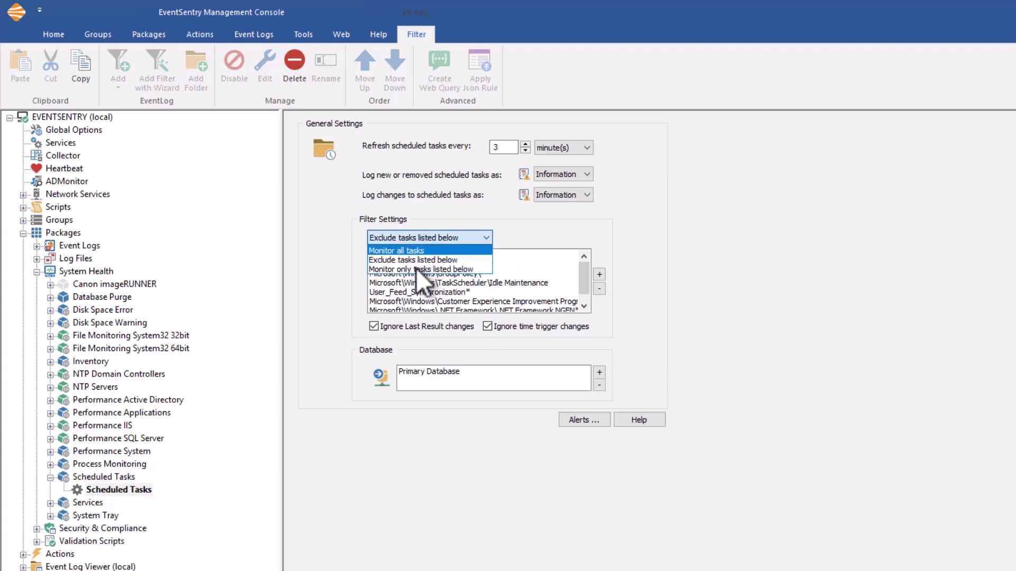
pyautogui.click(418, 269)
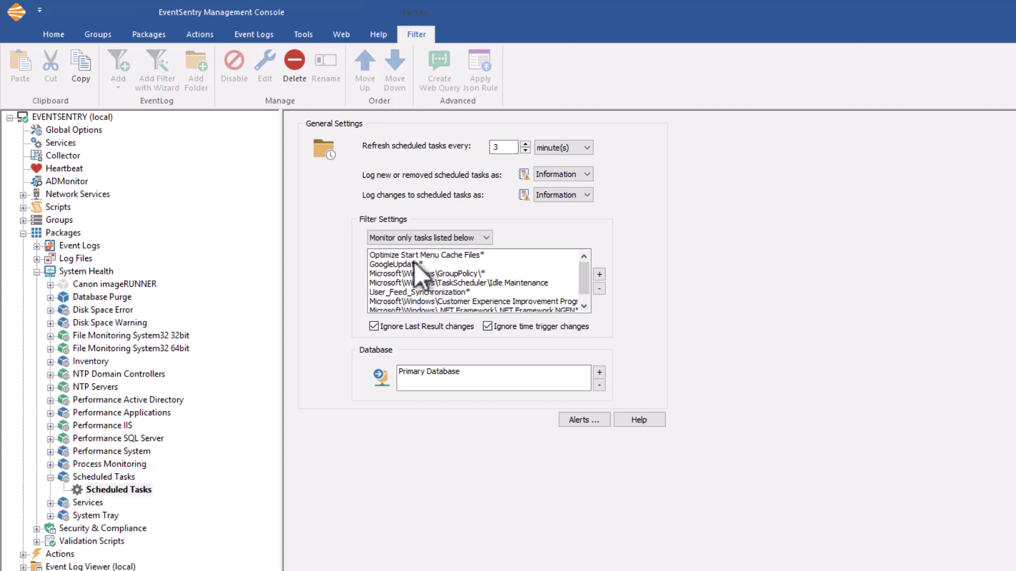
pyautogui.click(420, 239)
pyautogui.click(418, 259)
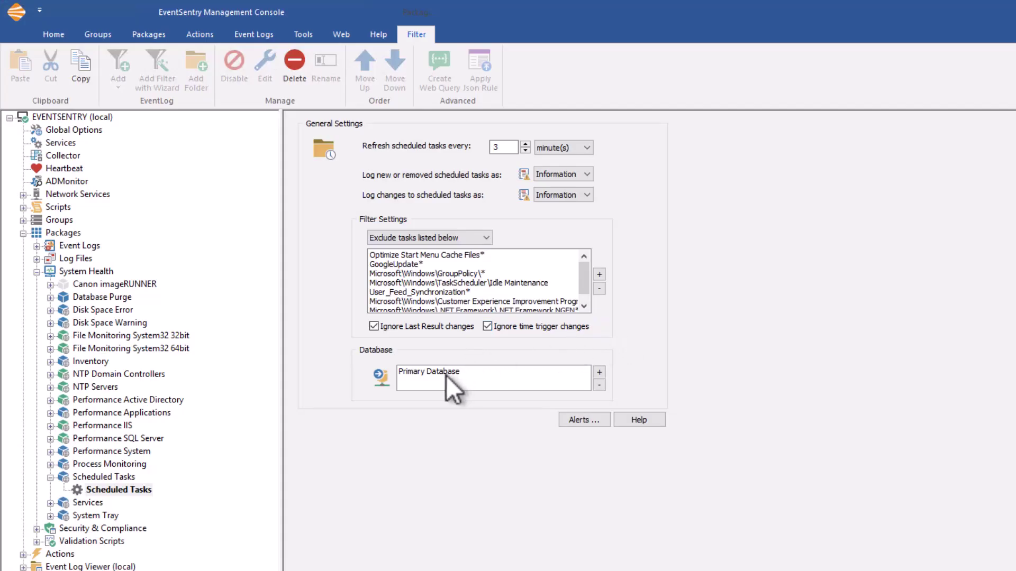
pyautogui.click(463, 375)
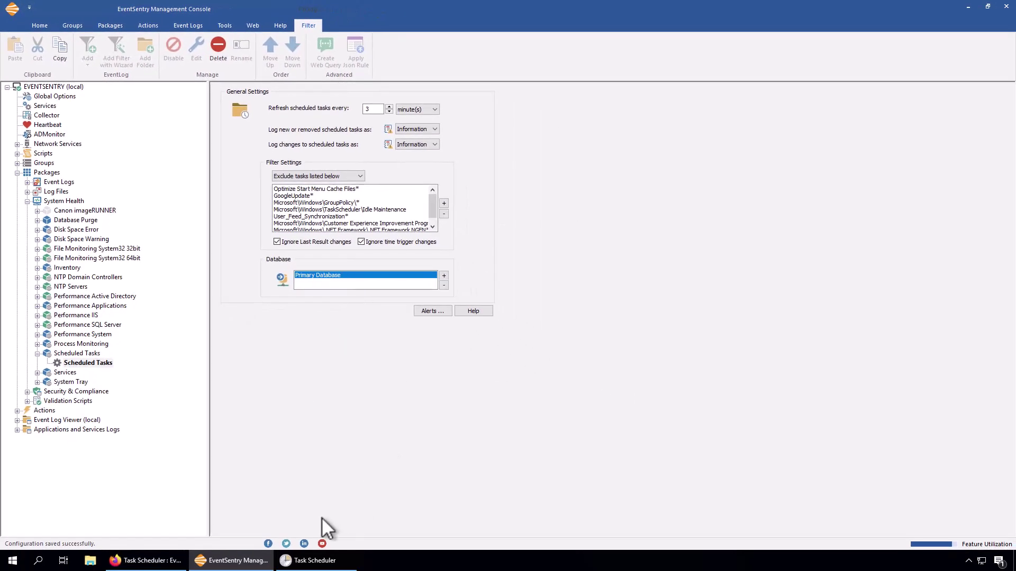
# - Switch to Task Scheduler and examine the active tasks and the task folders under Microsoft > Windows in the library
pyautogui.click(324, 562)
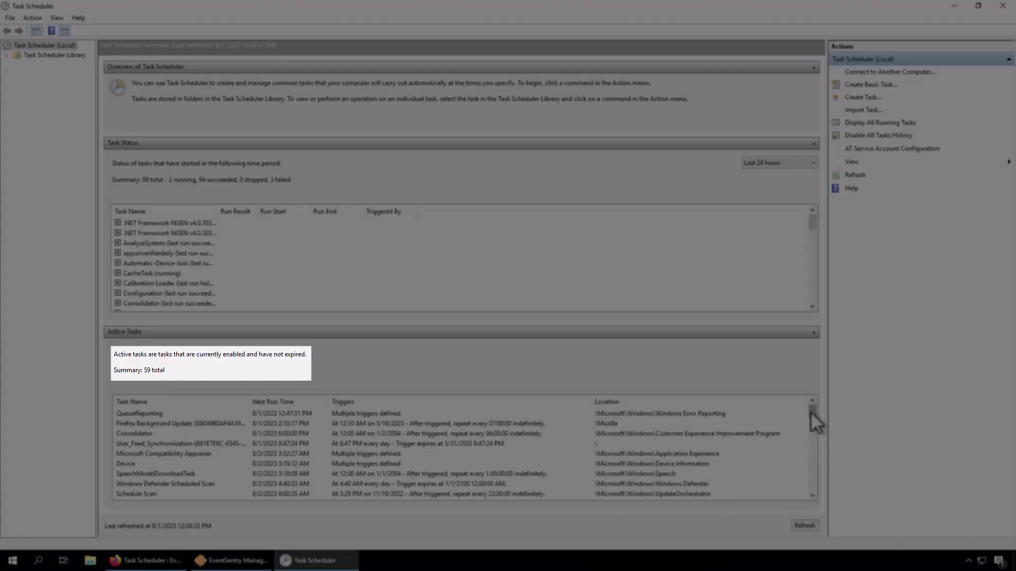
pyautogui.moveTo(811, 411); pyautogui.dragTo(793, 471)
pyautogui.click(7, 55)
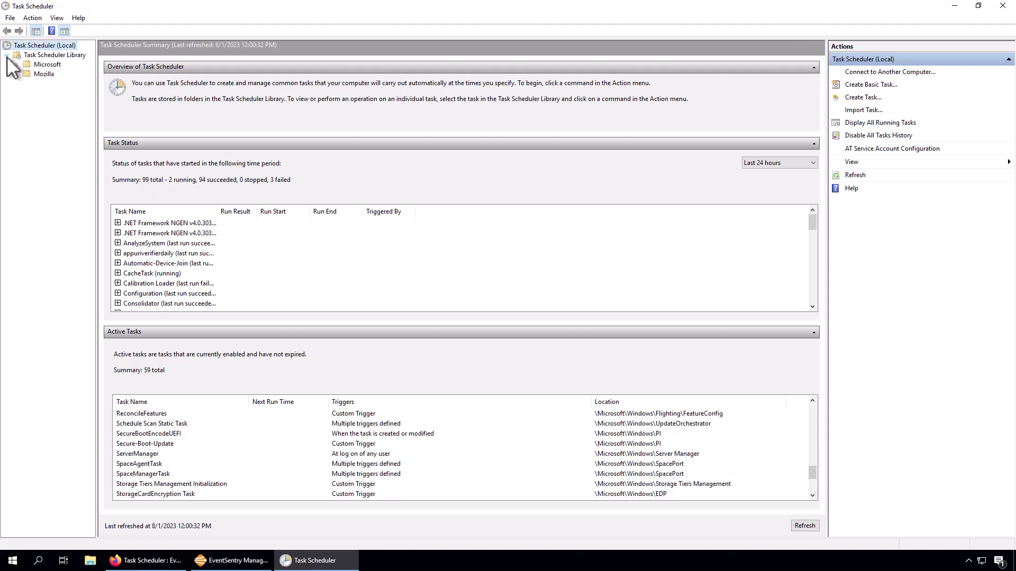
pyautogui.click(16, 64)
pyautogui.click(26, 74)
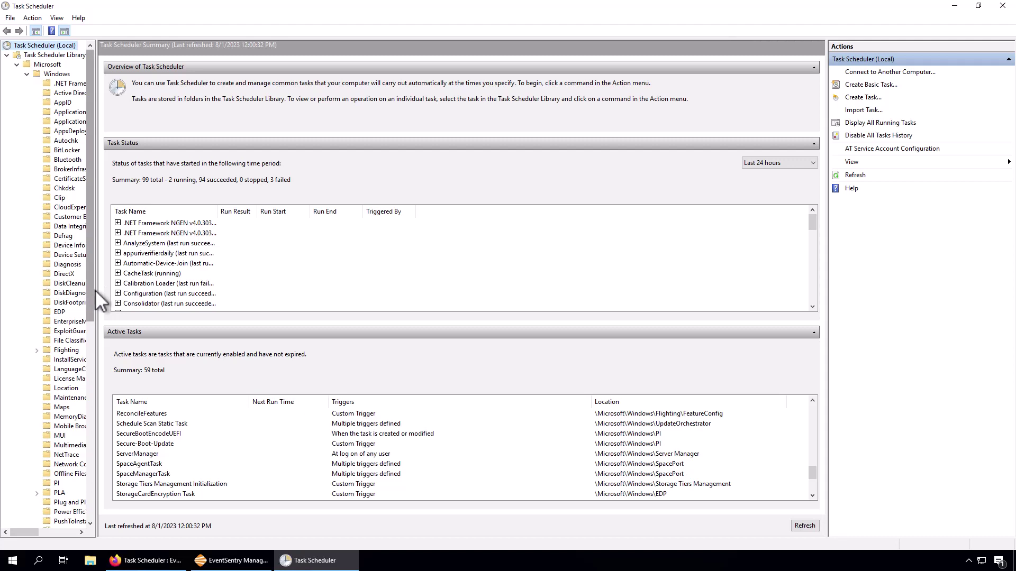
pyautogui.moveTo(96, 291); pyautogui.dragTo(166, 292)
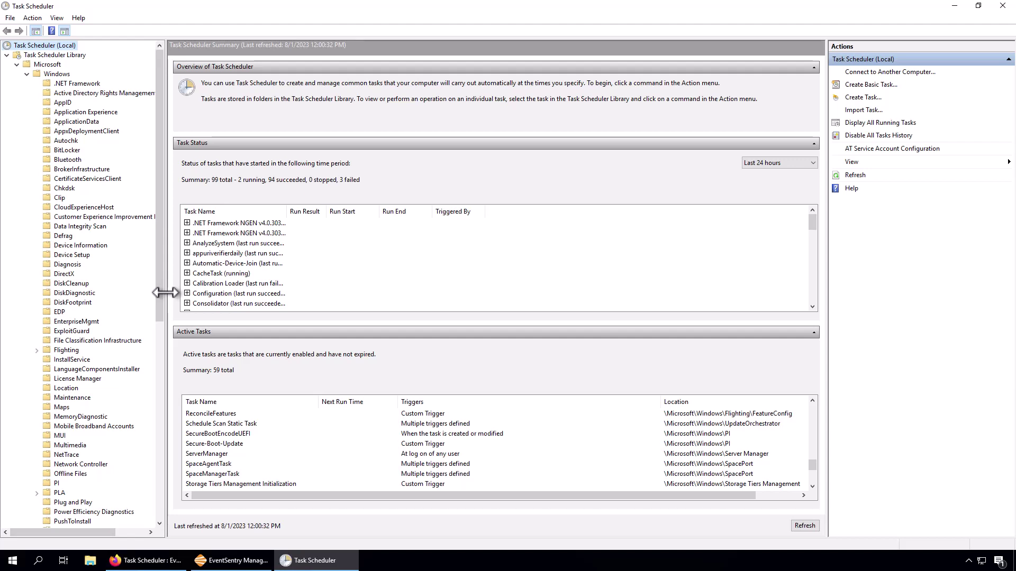
pyautogui.click(26, 73)
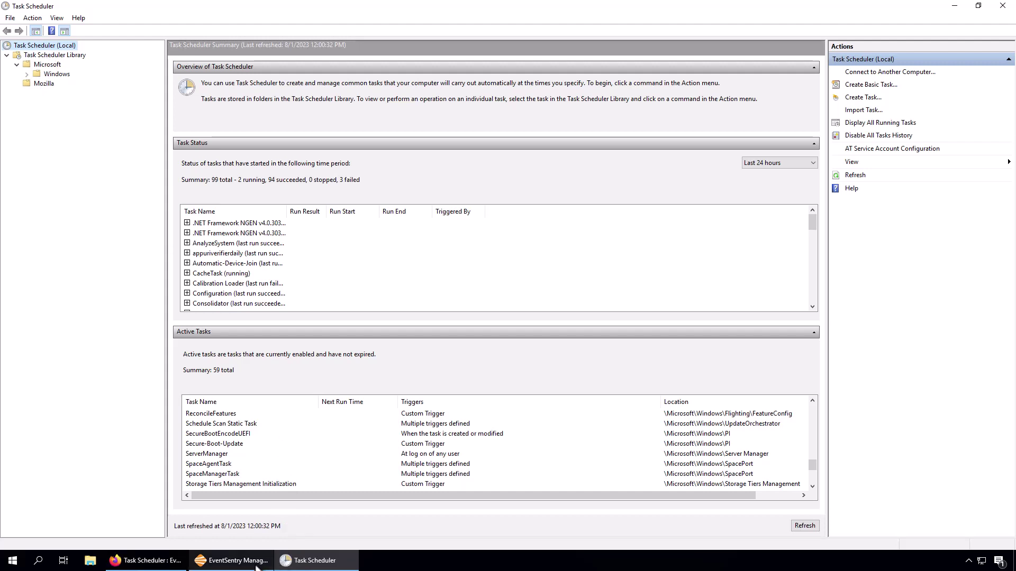
# - Switch to EventSentry web reports in Firefox and open the current Scheduled Tasks page under the Health features
pyautogui.click(232, 560)
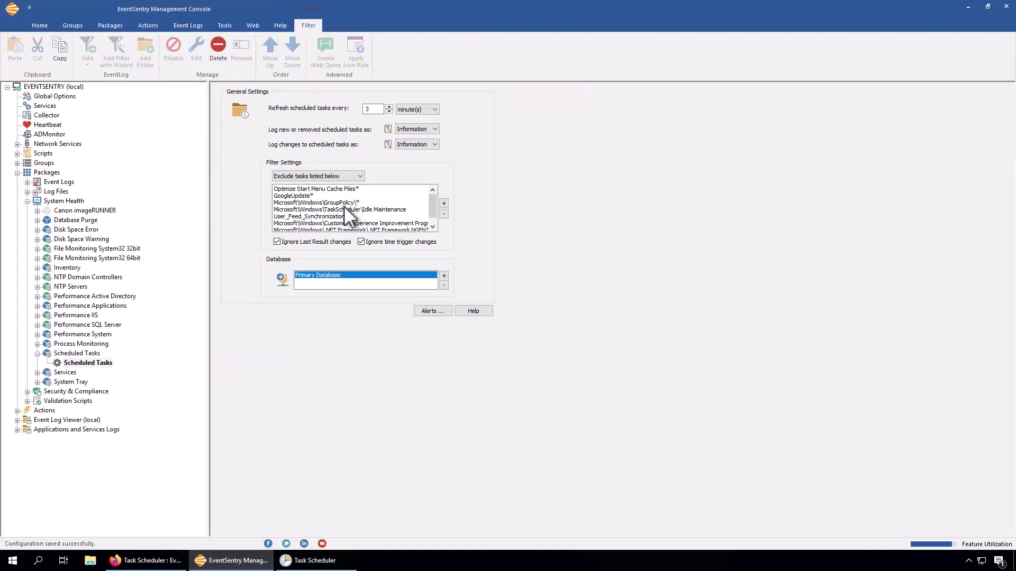
pyautogui.click(147, 562)
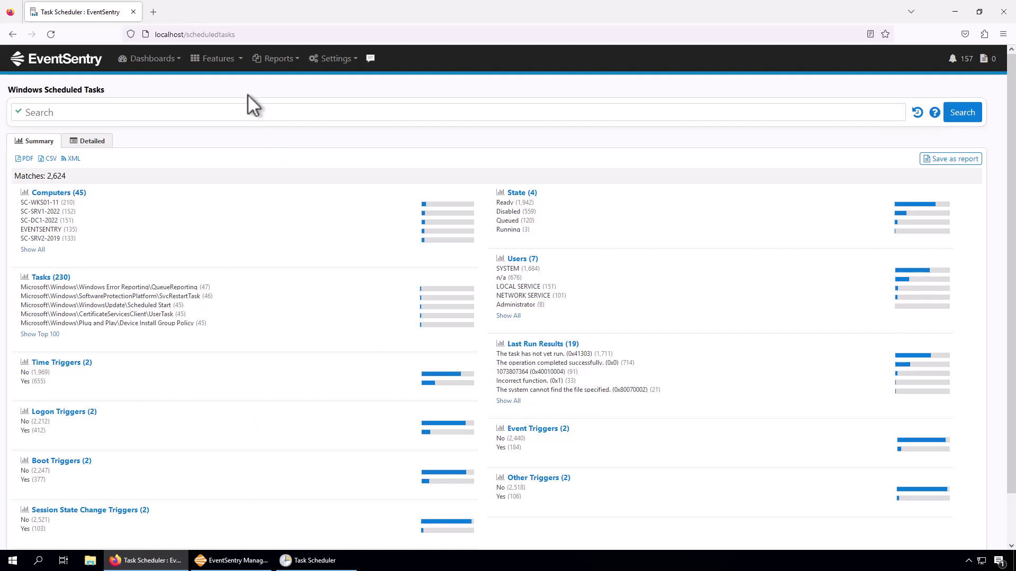
pyautogui.click(224, 62)
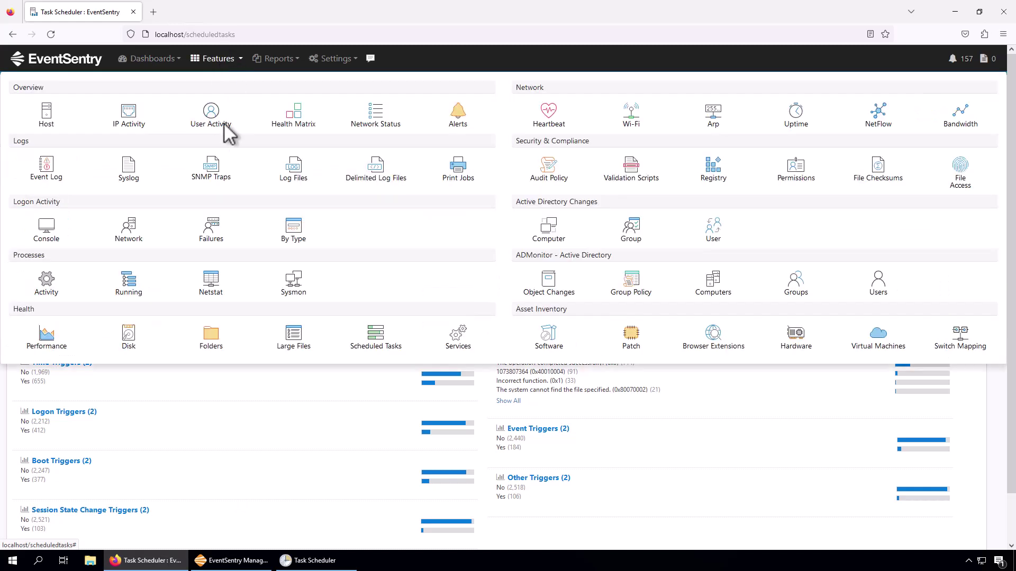
pyautogui.click(377, 339)
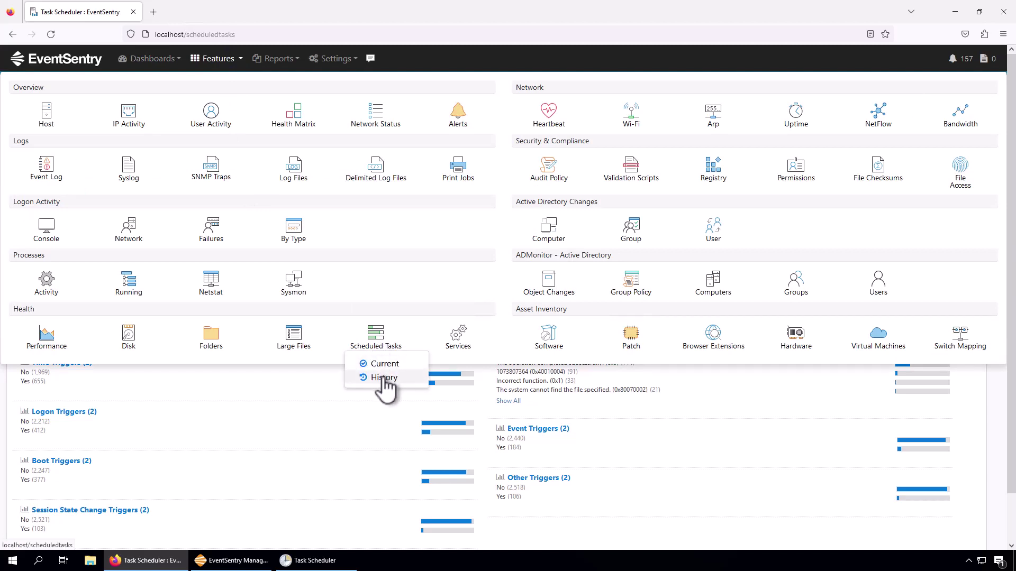
pyautogui.click(383, 365)
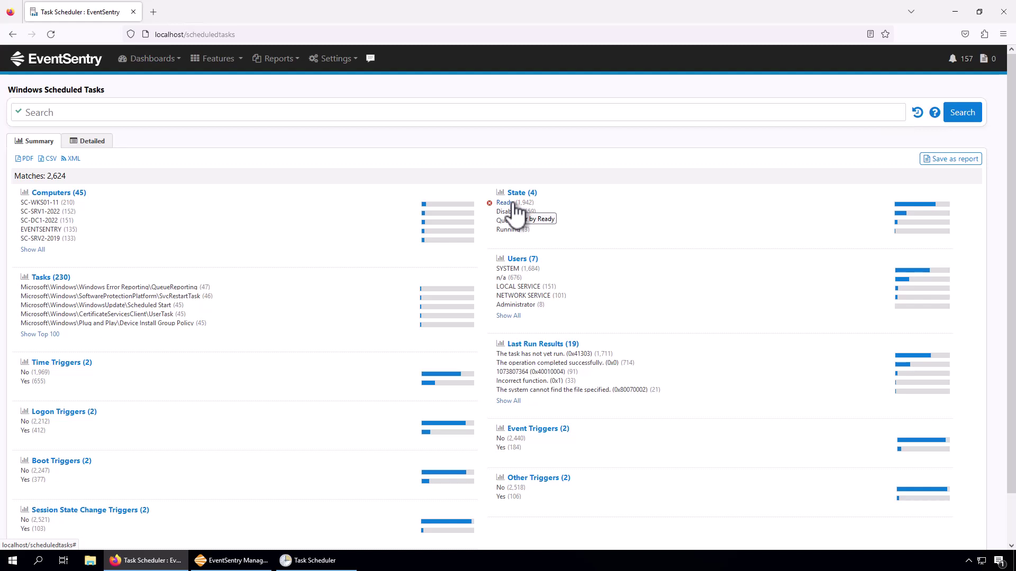
# - Filter the scheduled tasks by the user Administrator and inspect the action details of the SC-DC1-2022 task in the detailed results
pyautogui.click(527, 306)
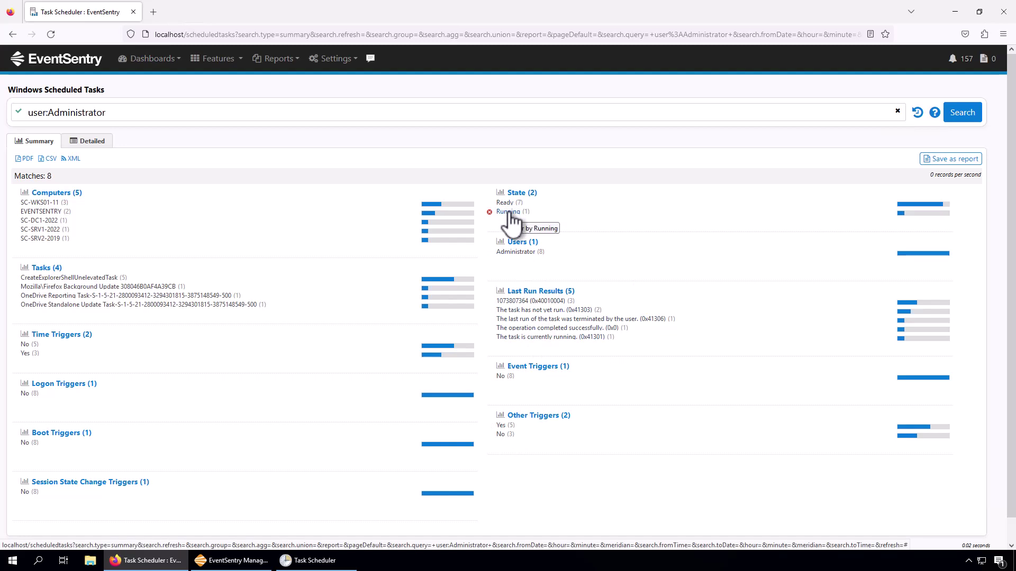
pyautogui.click(91, 142)
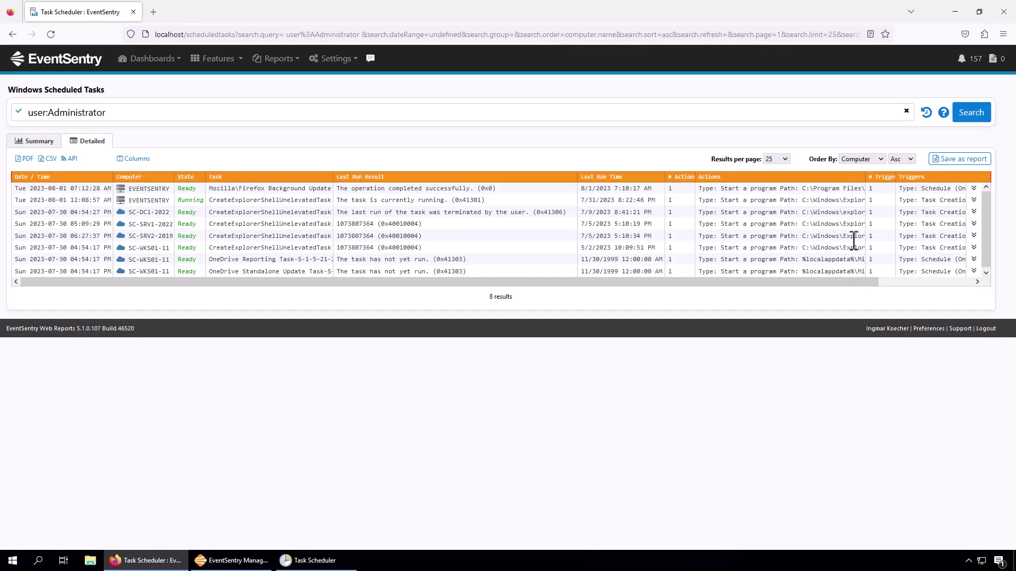
pyautogui.click(974, 212)
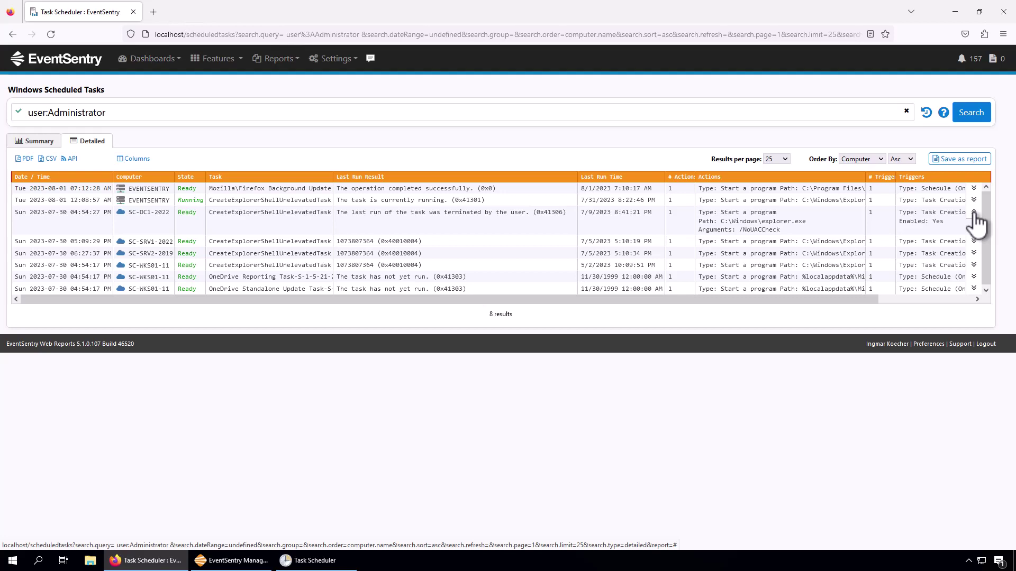
pyautogui.click(974, 213)
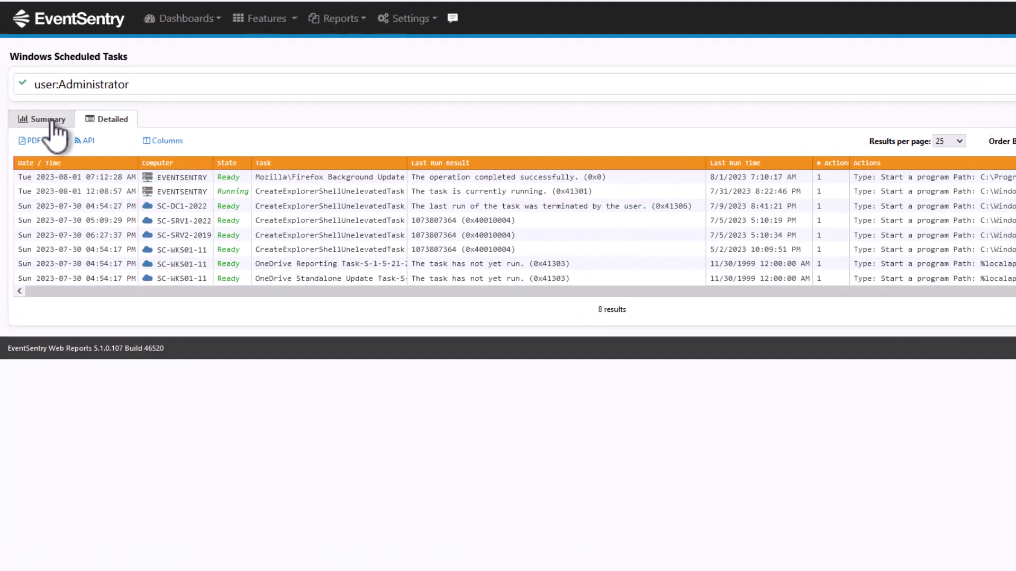
# - Exclude CreateExplorerShellUnelevatedTask from the Administrator task search and show the remaining tasks in the detailed view
pyautogui.click(44, 142)
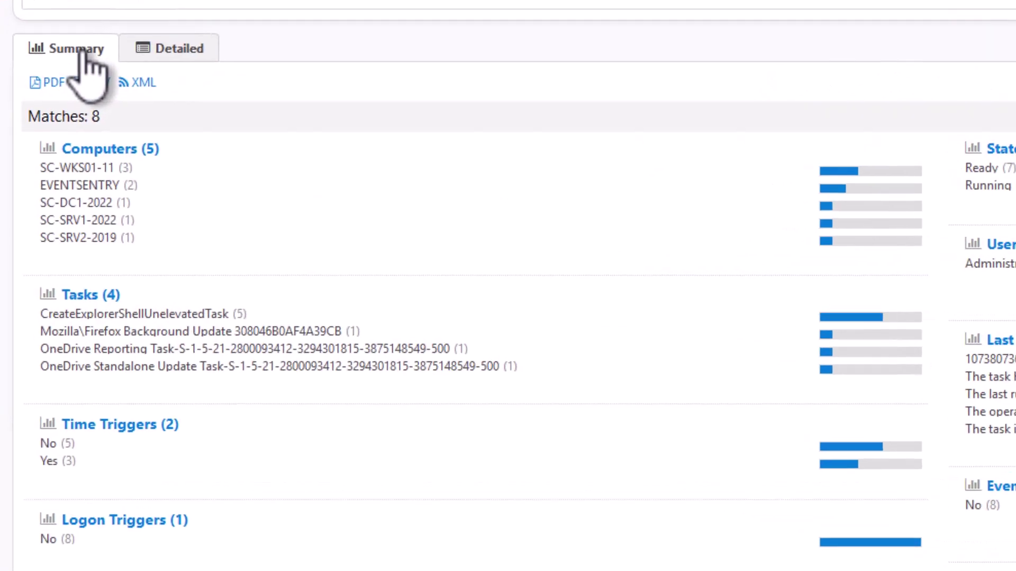
pyautogui.click(28, 315)
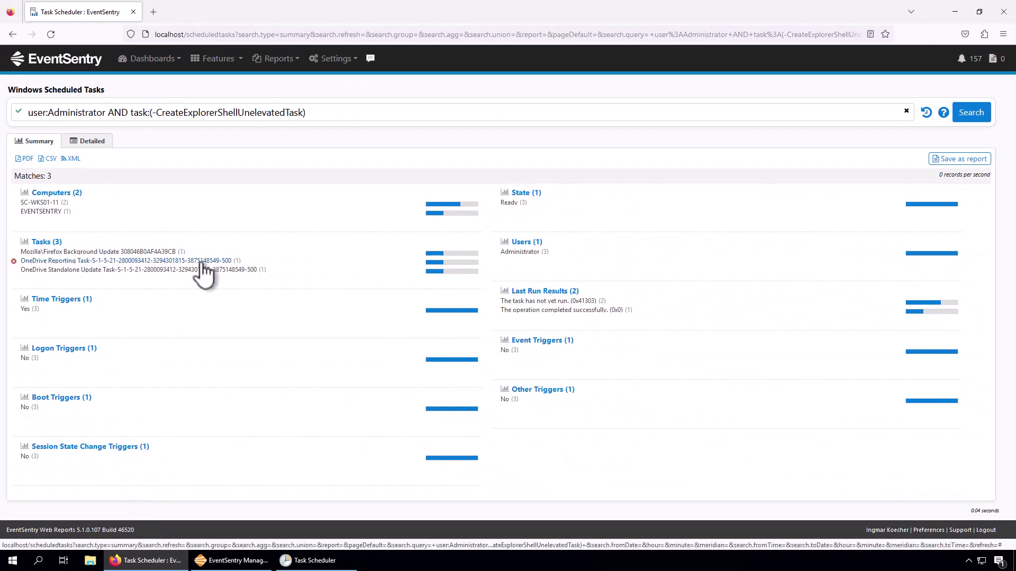
pyautogui.click(88, 141)
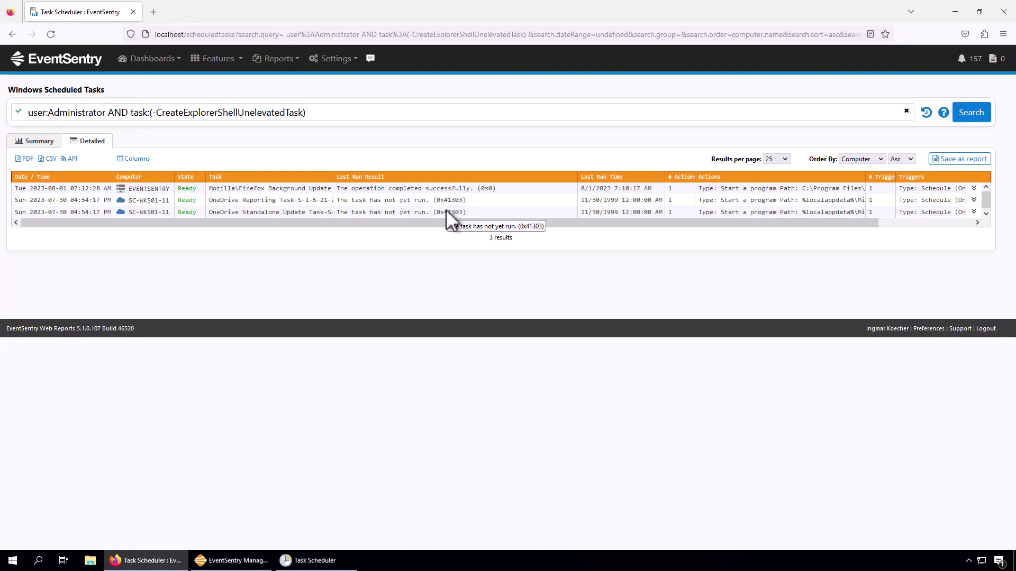
# - Open the Scheduled Tasks history report under the Health features
pyautogui.click(231, 59)
pyautogui.moveTo(382, 349)
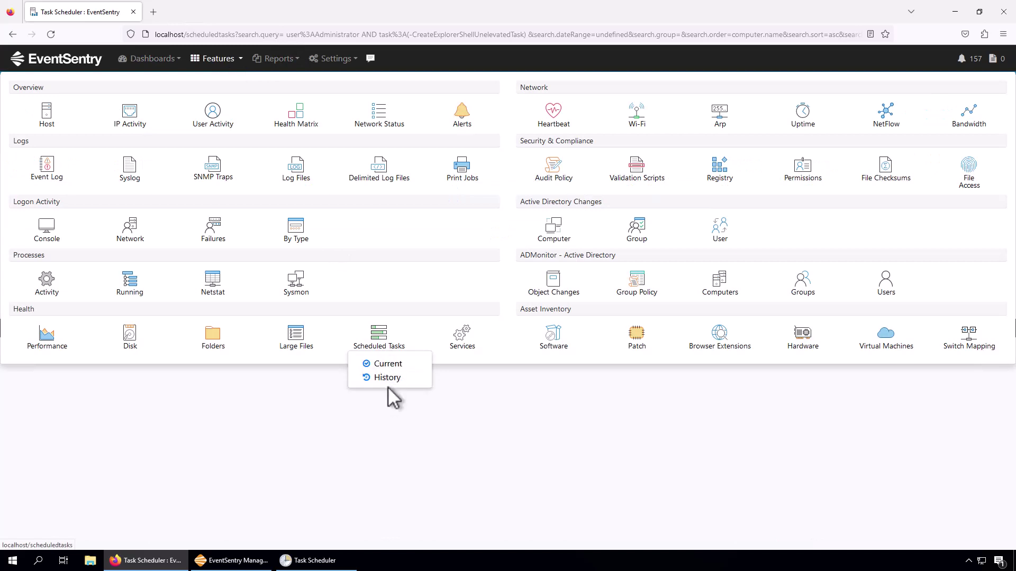
pyautogui.click(387, 378)
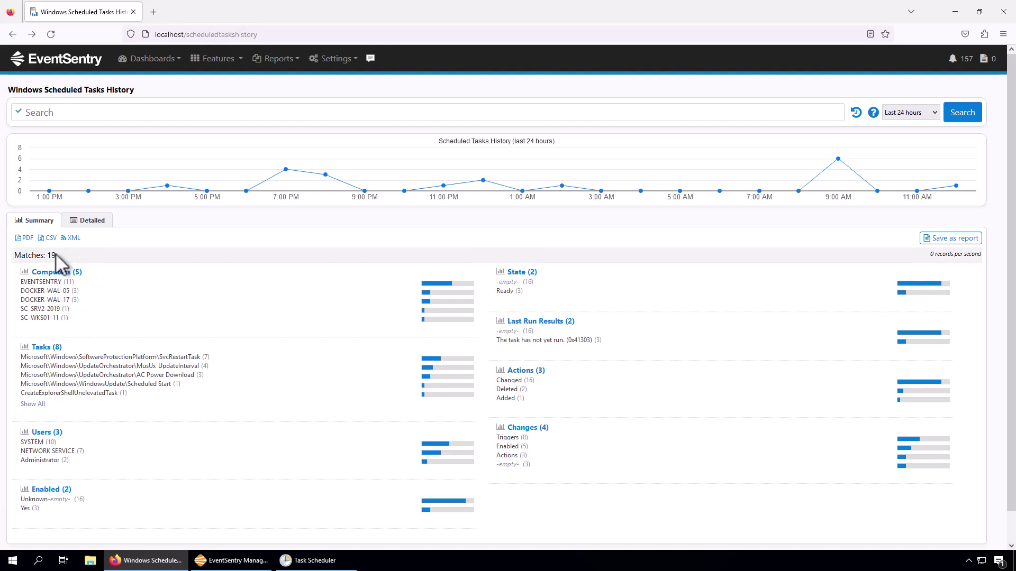
# - Check the Firefox background update task in Task Scheduler and review the detailed history of scheduled task changes in web reports
pyautogui.click(303, 564)
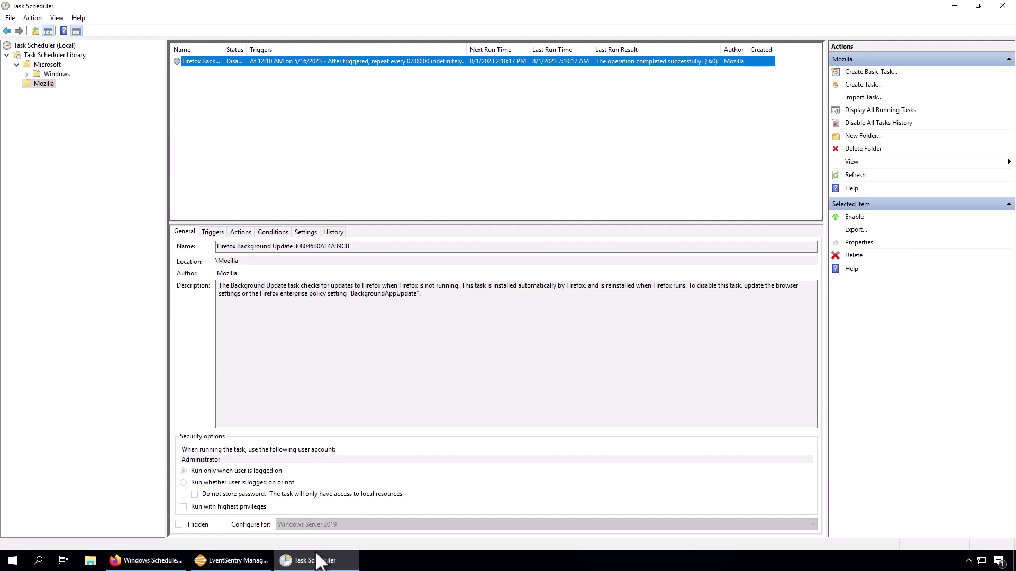
pyautogui.click(313, 562)
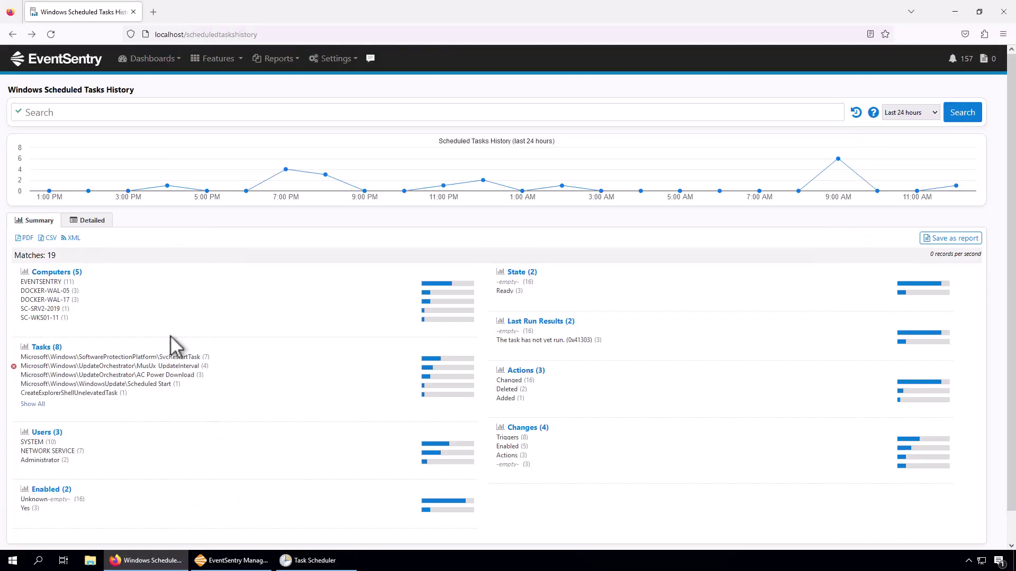
pyautogui.click(92, 222)
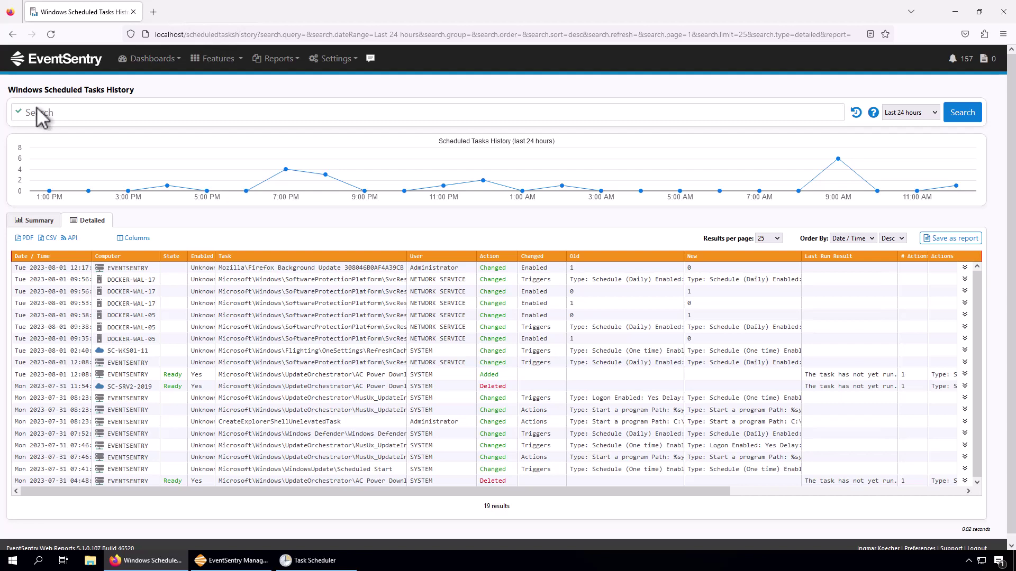
pyautogui.click(45, 222)
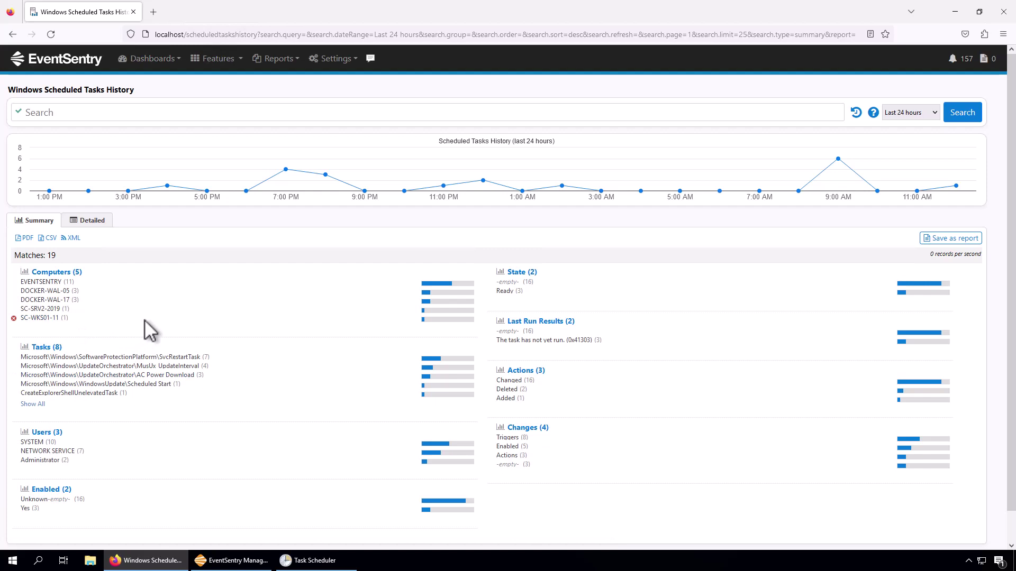
# - In the EventSentry Management Console, open the AC Power Download exclusion under the Scheduled Tasks folder of the EventSentry Alerts event log package
pyautogui.click(231, 560)
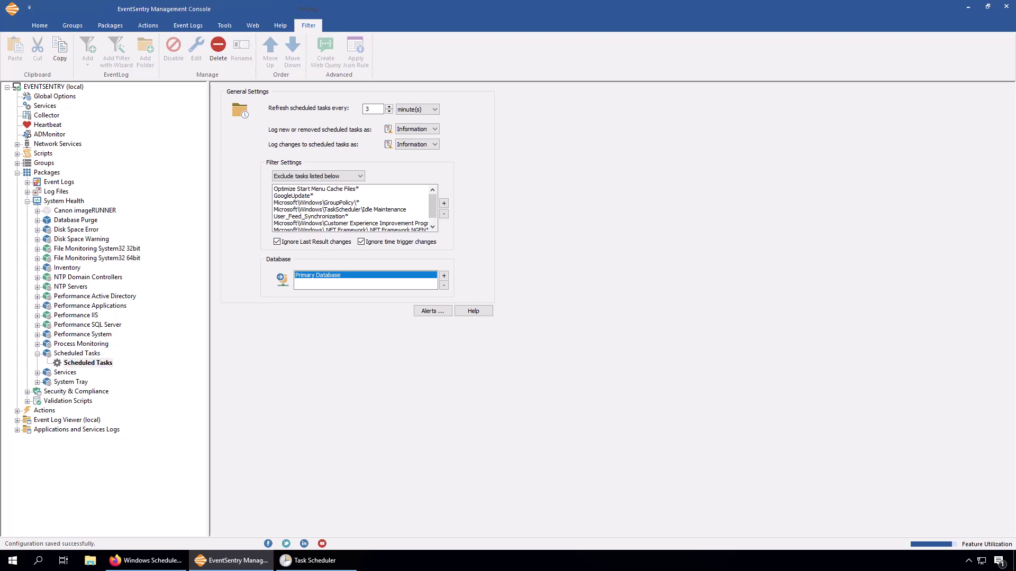
pyautogui.click(28, 200)
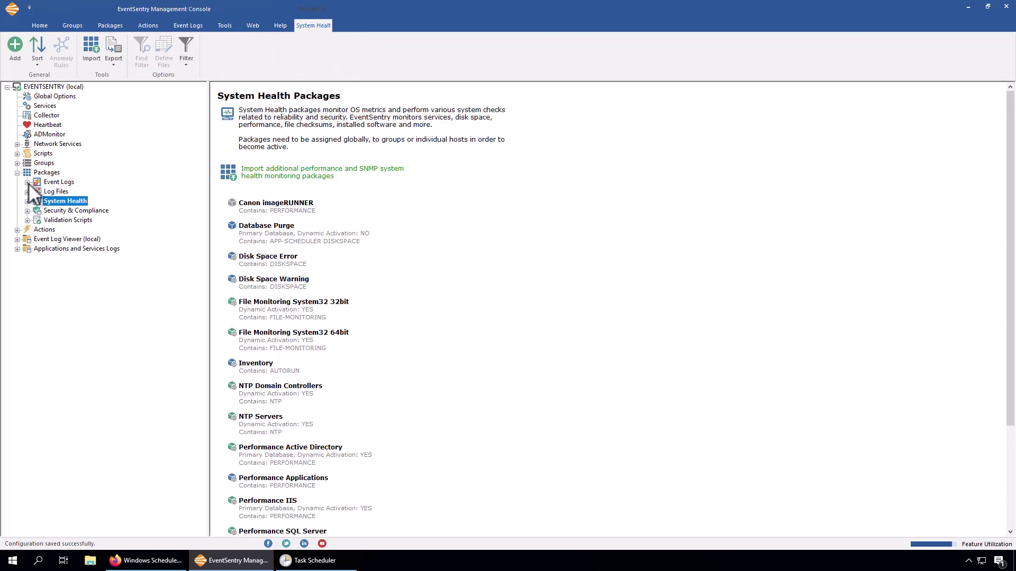
pyautogui.click(27, 183)
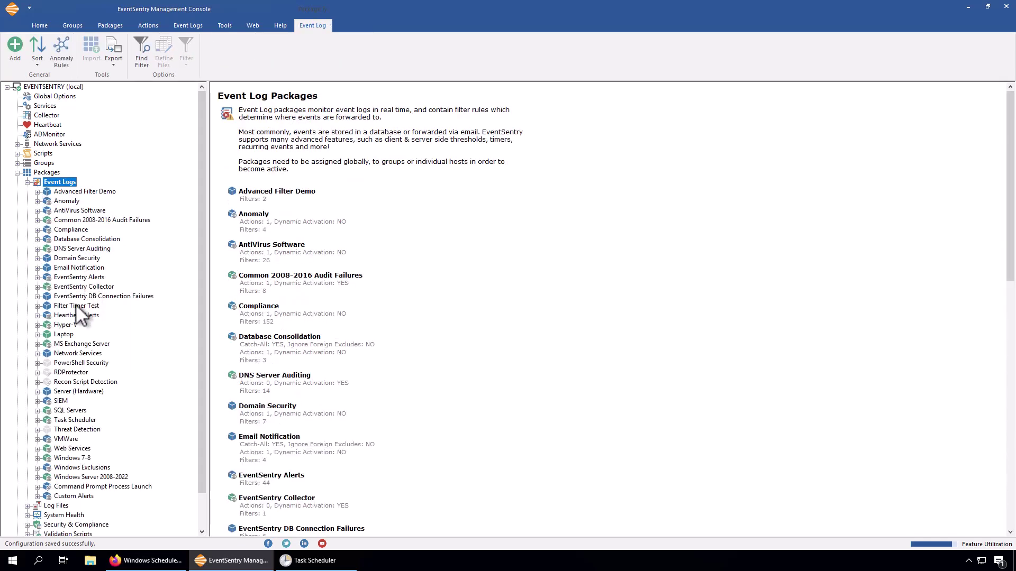
pyautogui.click(37, 281)
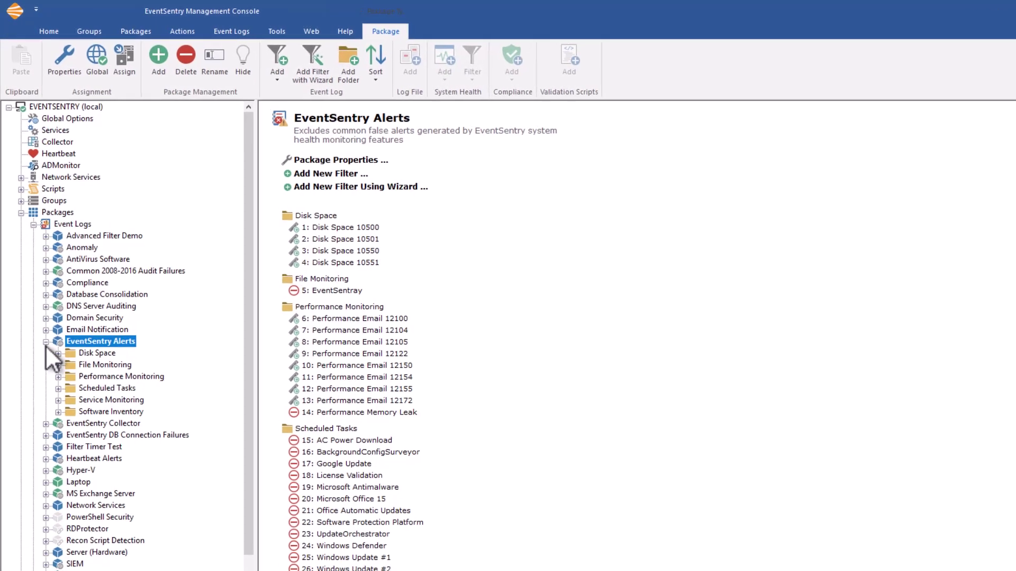
pyautogui.click(49, 314)
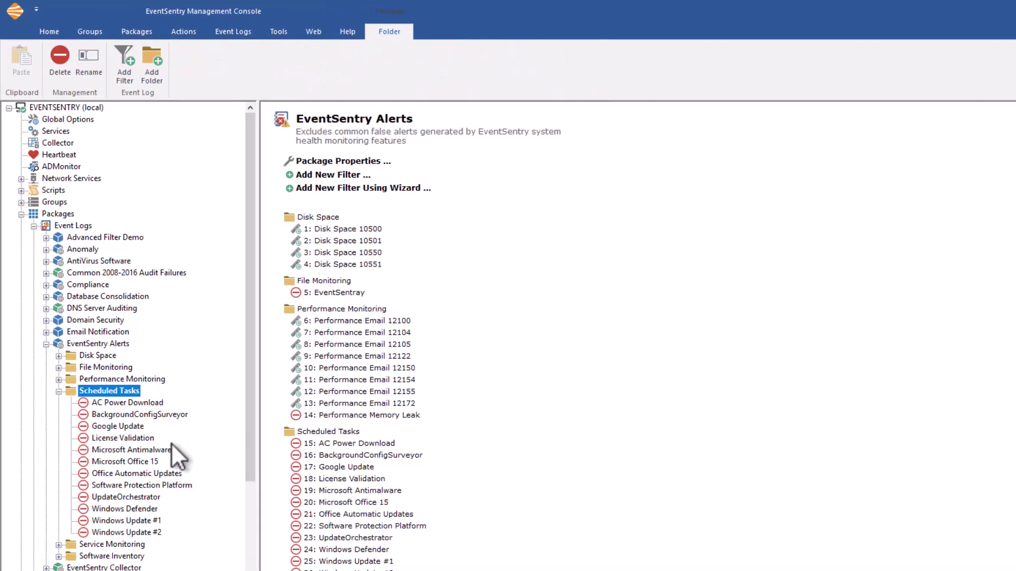
pyautogui.click(122, 404)
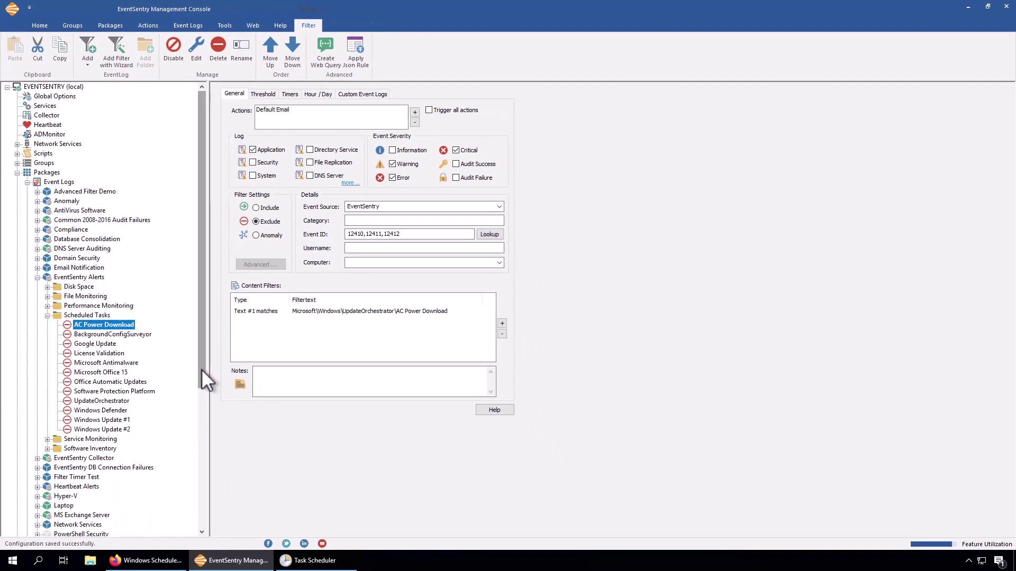
# - Review the excluded task list in the System Health Scheduled Tasks settings and compare it with the task history in web reports
pyautogui.moveTo(202, 369); pyautogui.dragTo(204, 499)
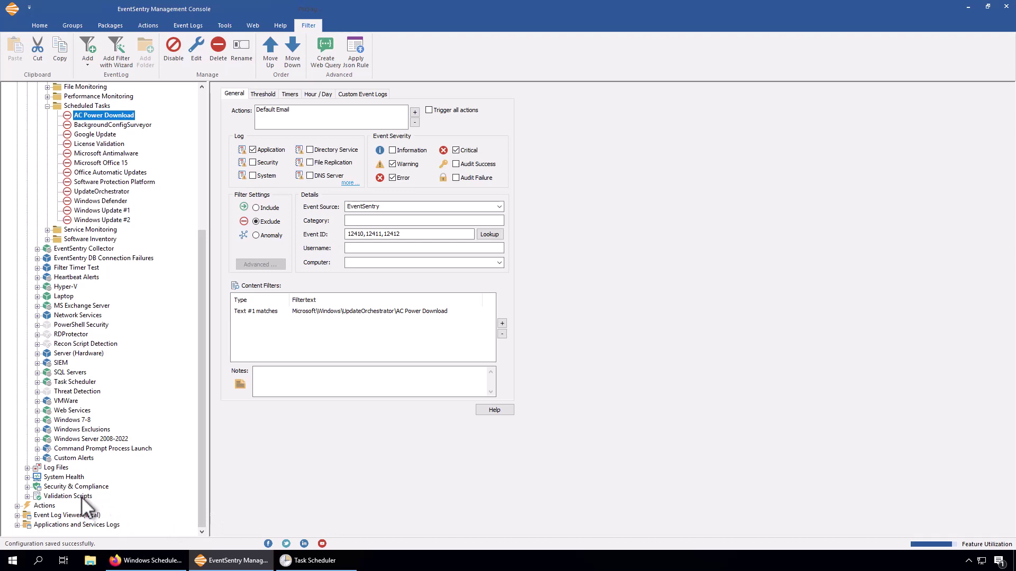
pyautogui.click(27, 478)
pyautogui.click(85, 363)
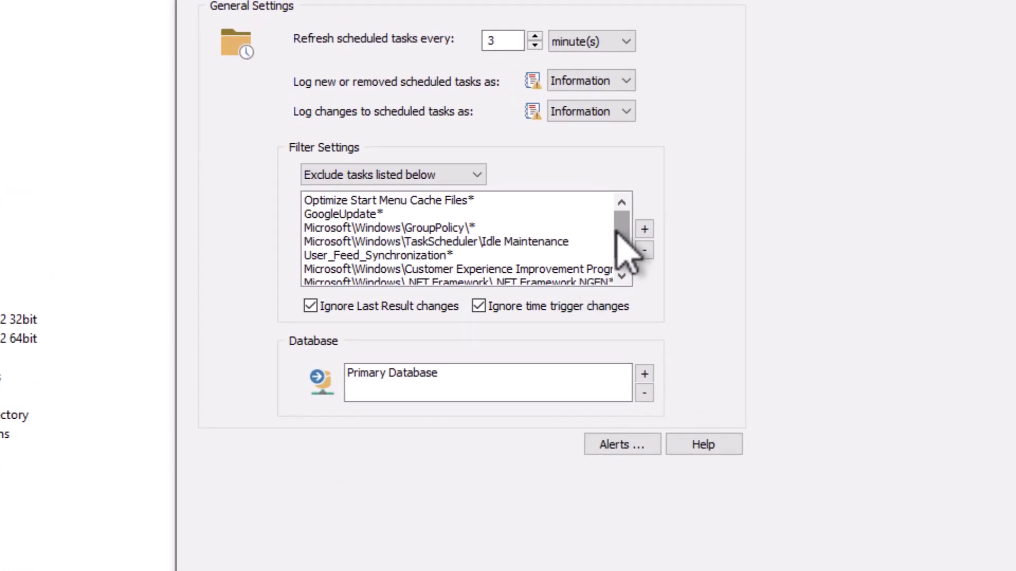
pyautogui.moveTo(628, 220)
pyautogui.mouseDown()
pyautogui.moveTo(633, 254)
pyautogui.moveTo(629, 220)
pyautogui.mouseUp()
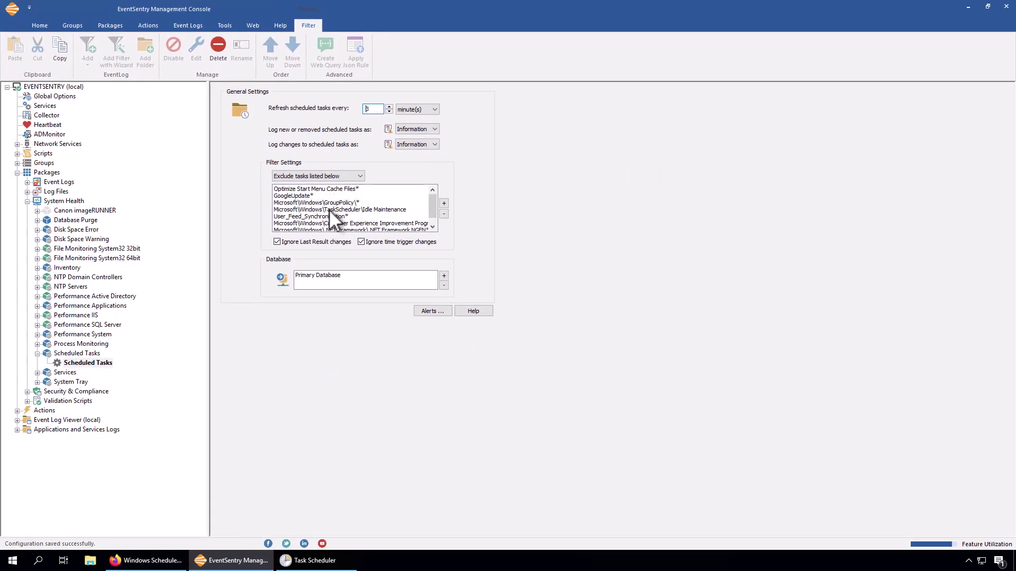
pyautogui.click(145, 561)
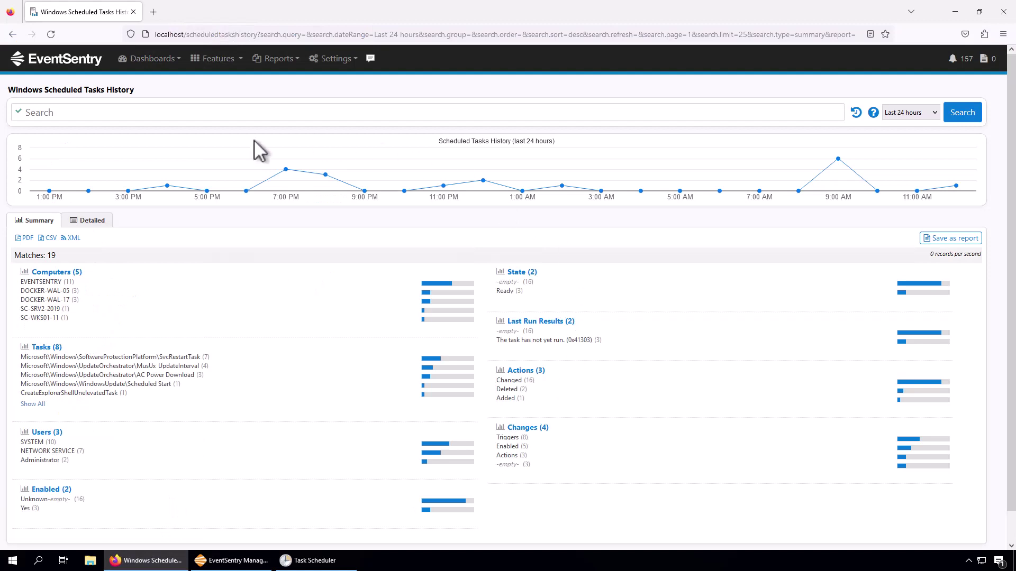
pyautogui.click(165, 562)
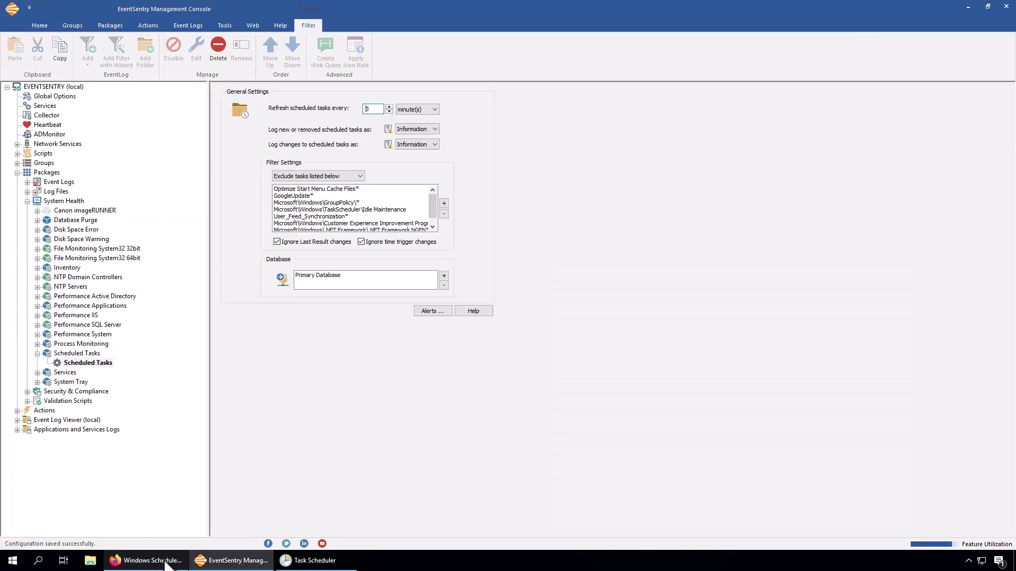
# - Examine the event IDs and content filter of the AC Power Download exclusion, glancing at the web report's task history in between
pyautogui.click(30, 181)
pyautogui.click(88, 163)
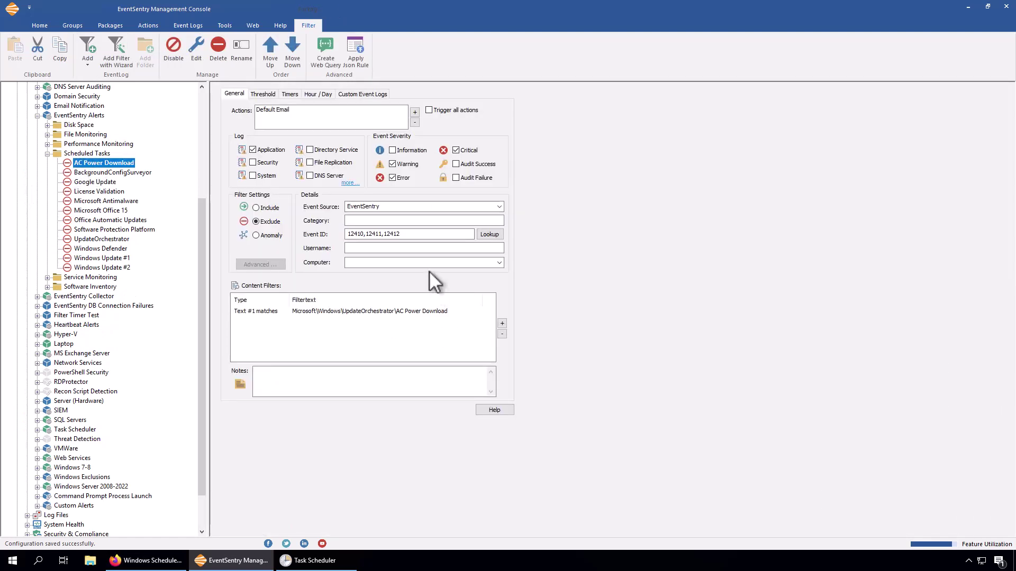
pyautogui.doubleClick(352, 234)
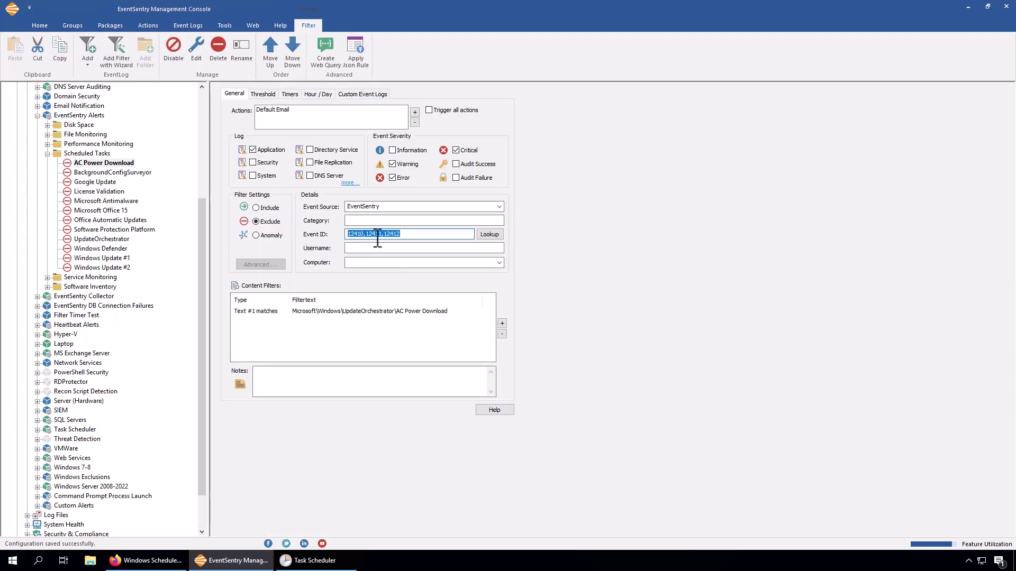
pyautogui.click(418, 237)
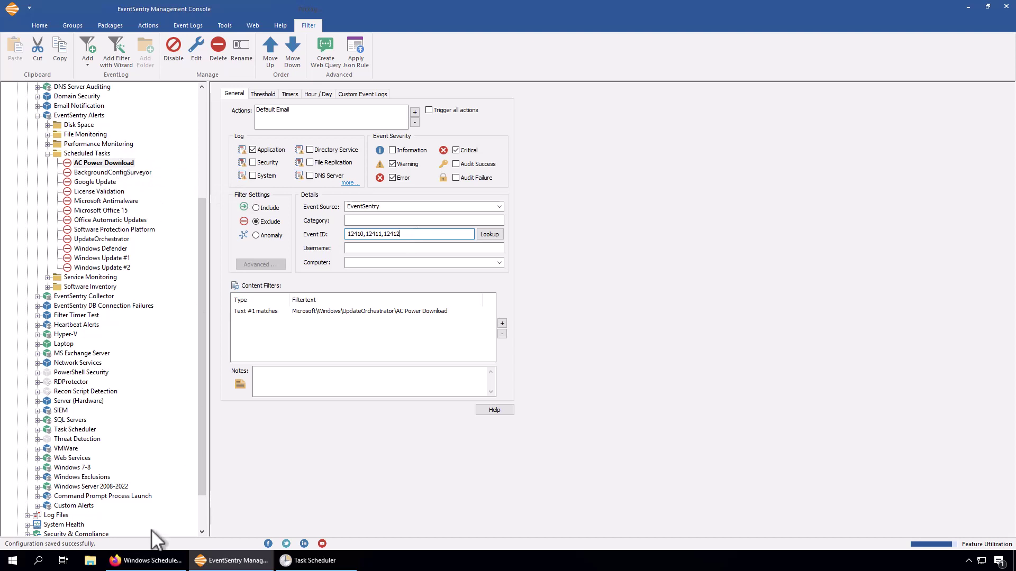
pyautogui.click(151, 561)
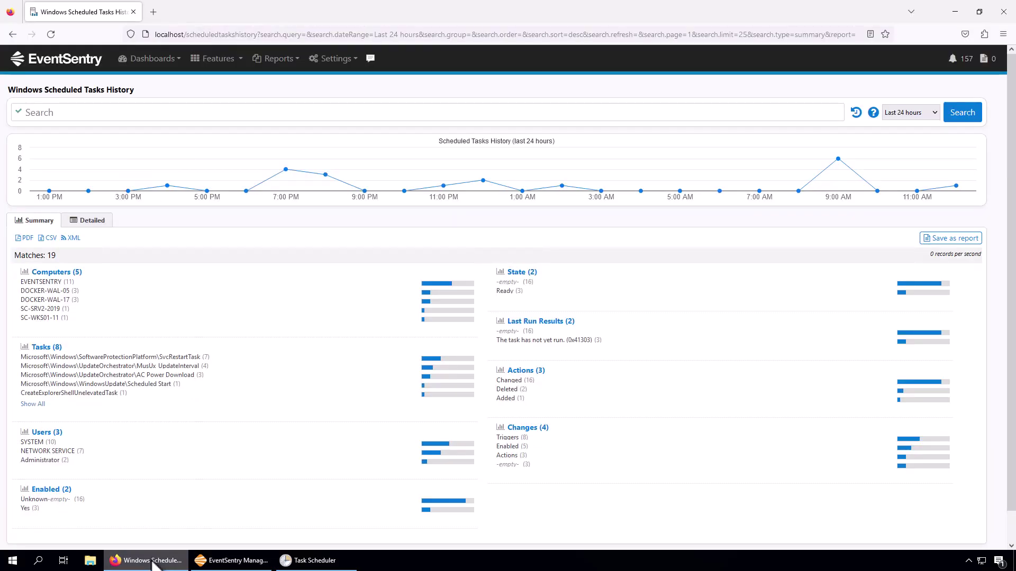
pyautogui.click(153, 564)
pyautogui.click(421, 310)
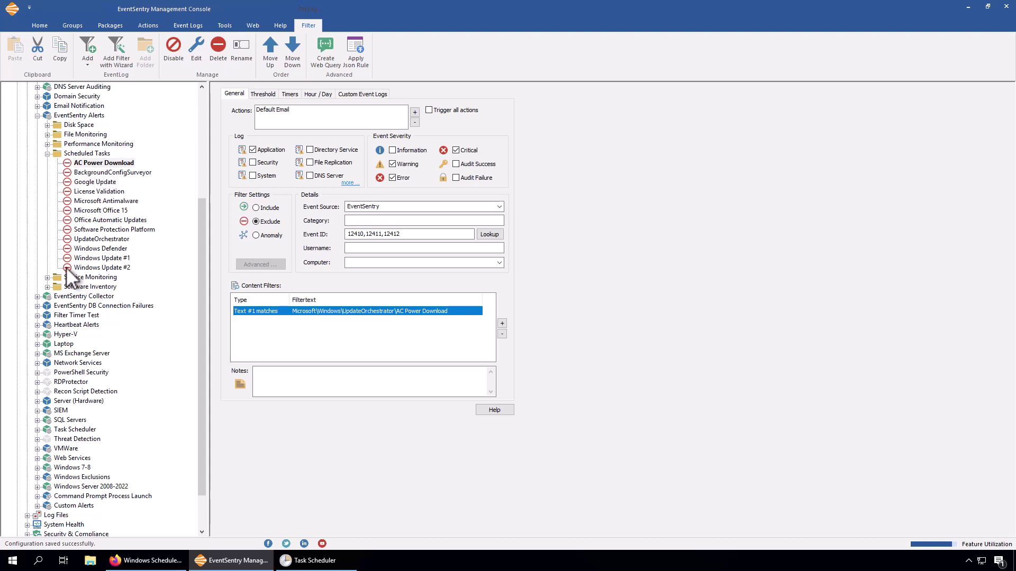
# - Duplicate the Windows Update #2 exclusion filter in the Scheduled Tasks folder and rename the copy "My Nuisance Task"
pyautogui.click(84, 267)
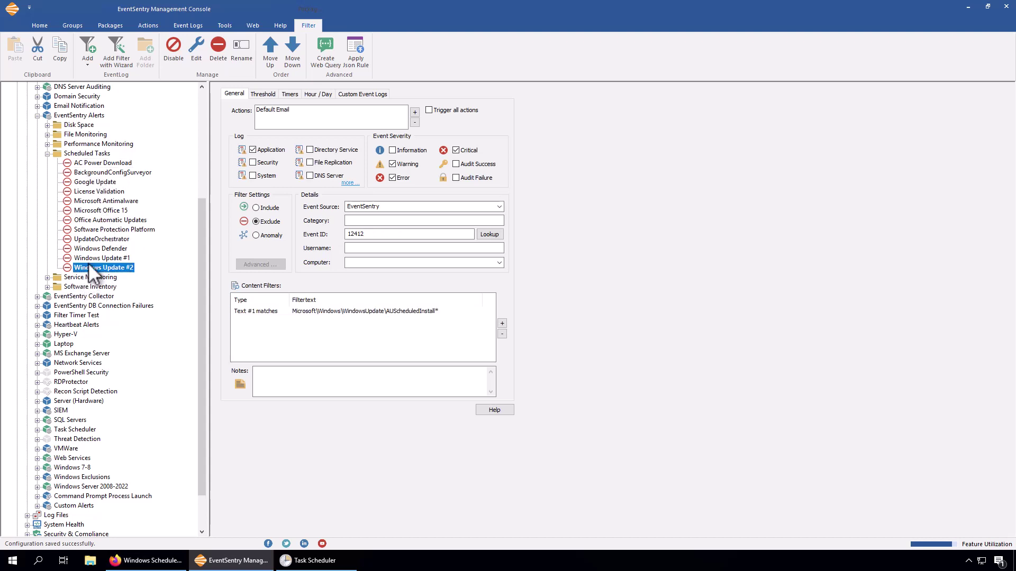
pyautogui.click(62, 56)
pyautogui.click(15, 56)
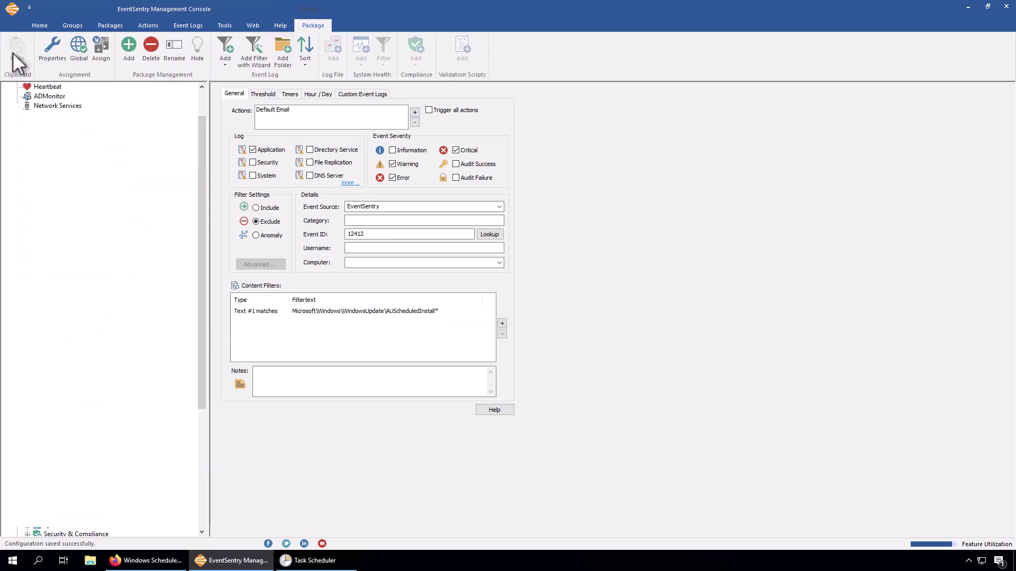
pyautogui.click(110, 400)
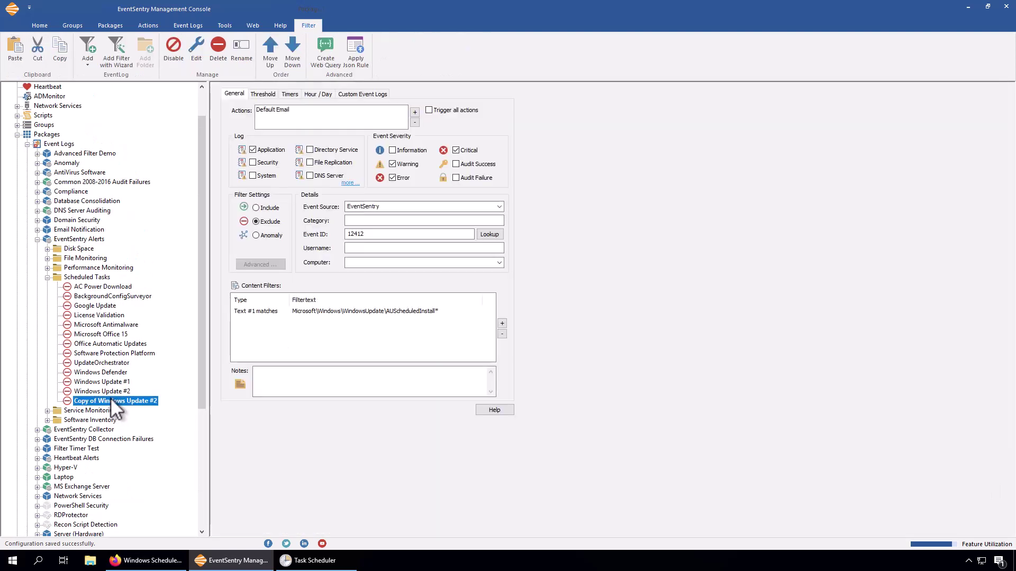
pyautogui.press('F2')
pyautogui.write('My Nuisance Task')
pyautogui.press('Return')
# - Change the My Nuisance Task content filter so that insertion string 1 matches NuisanceTask*
pyautogui.doubleClick(345, 312)
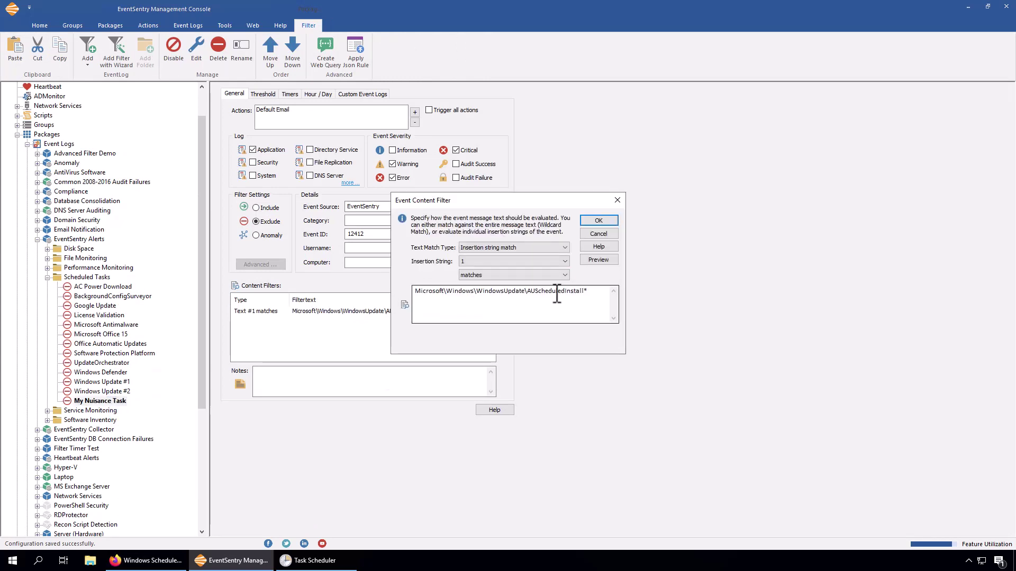
pyautogui.click(585, 294)
pyautogui.hotkey('shift', 'Home')
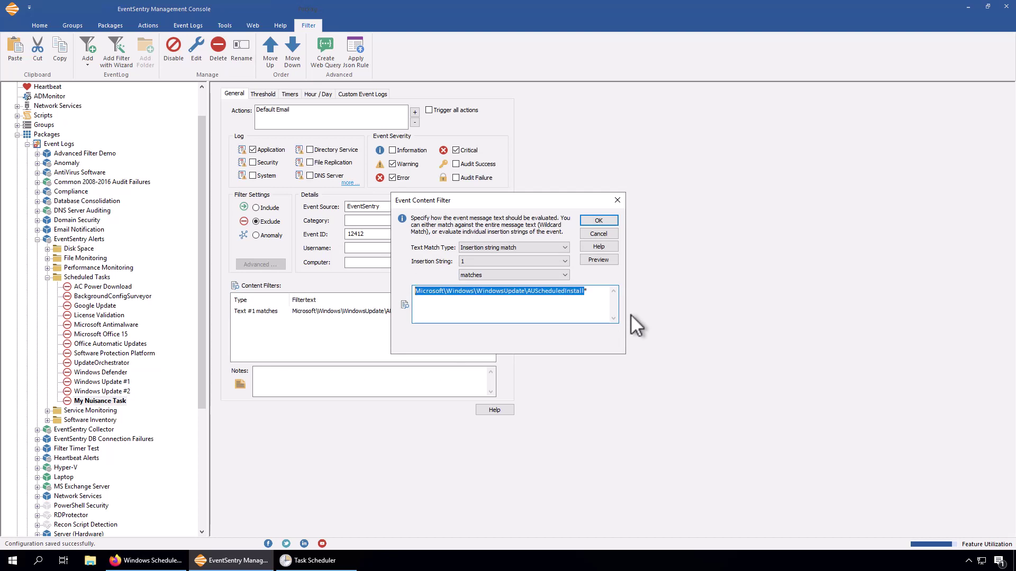
pyautogui.write('NuisanceTask*')
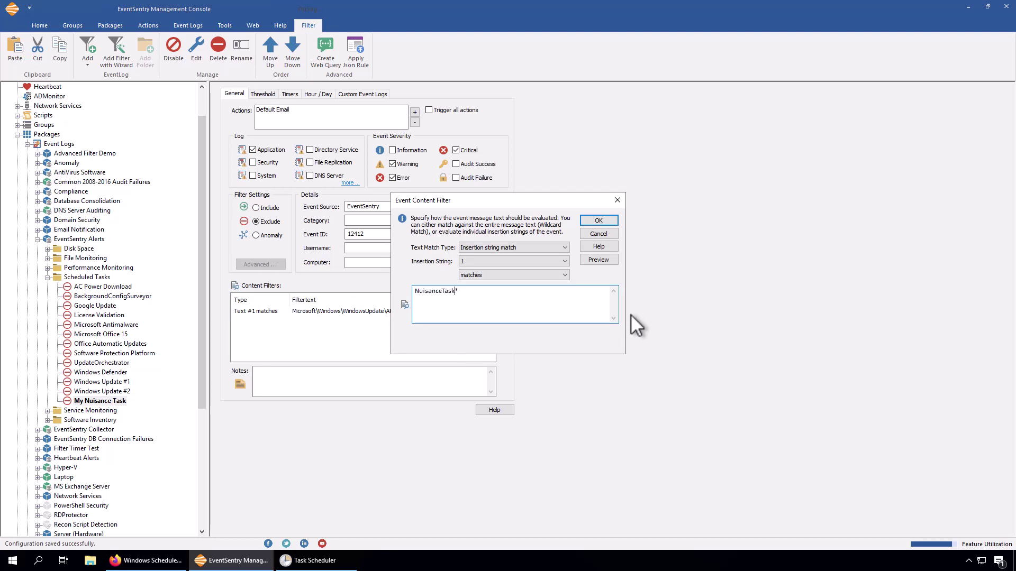
pyautogui.press('Return')
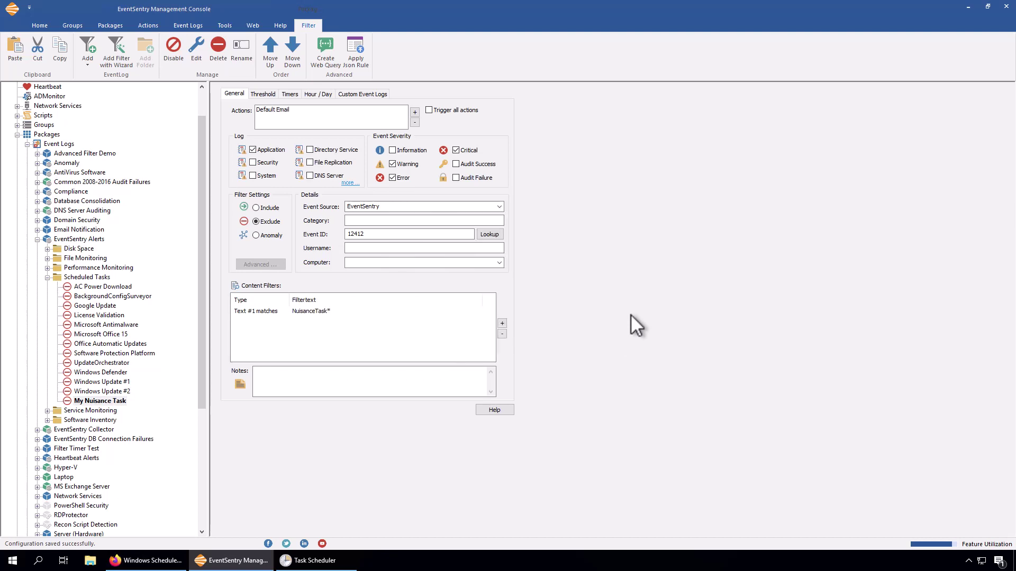